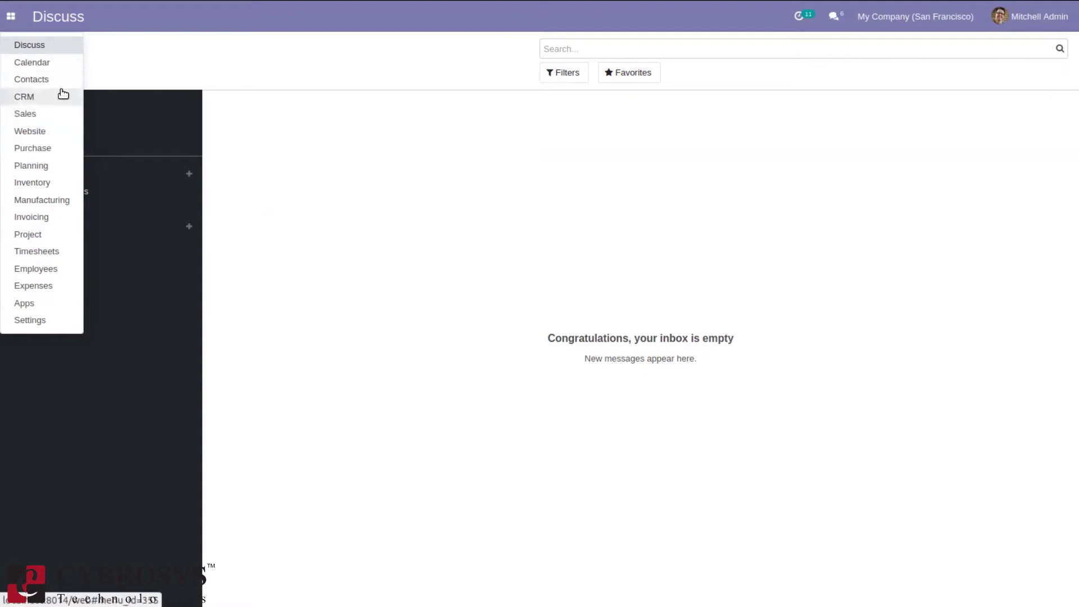
Browse the 48 contact cards in the Contacts app and check its Filters list
left_click(25, 83)
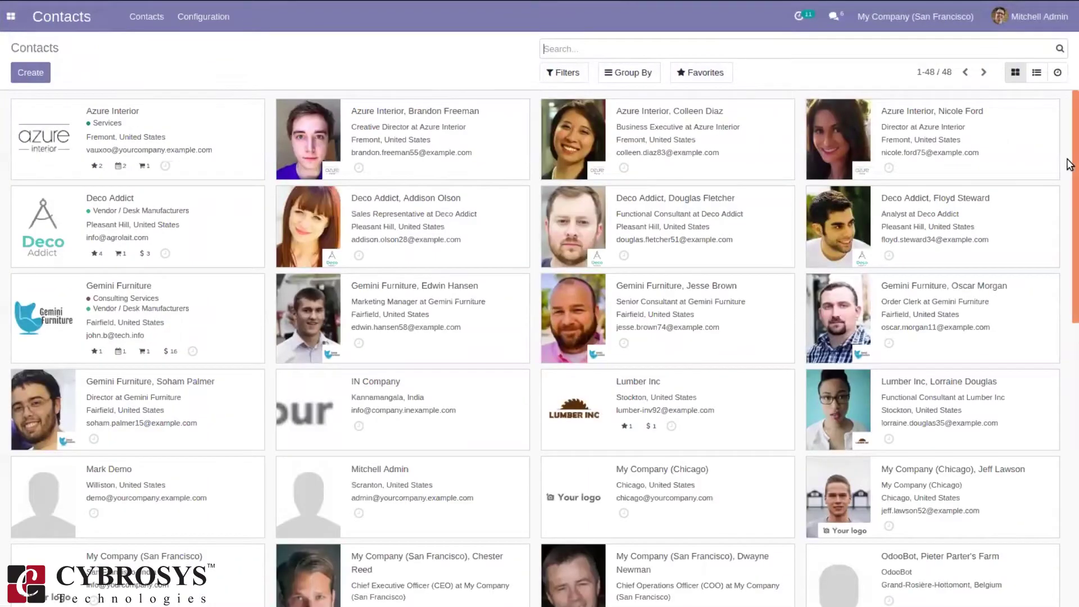
mouse_move(1069, 165)
left_mouse_down()
mouse_move(1062, 480)
mouse_move(1069, 166)
left_mouse_up()
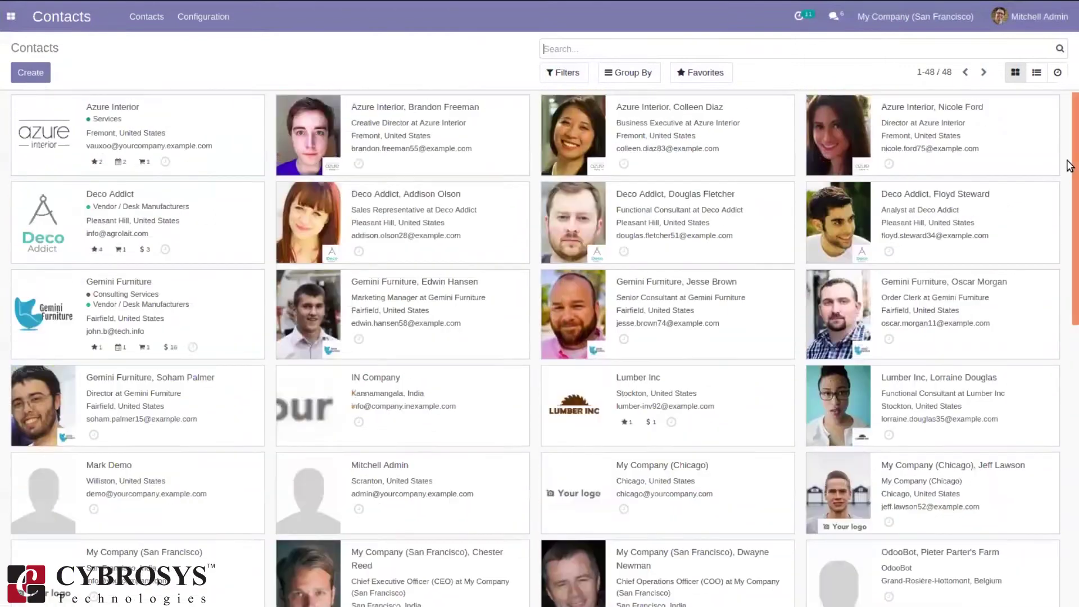
left_click(556, 71)
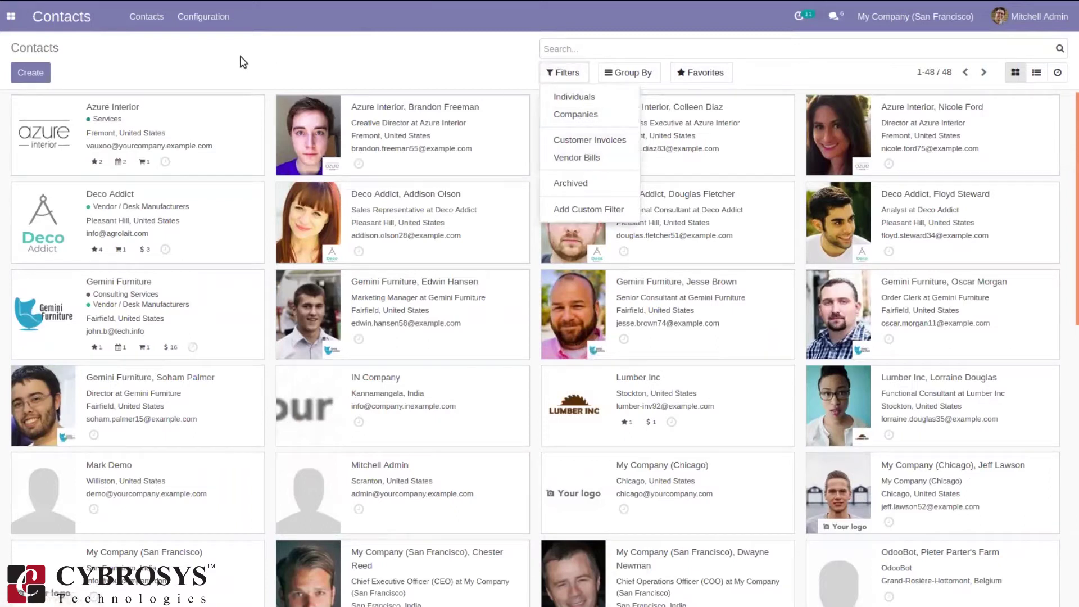
left_click(11, 16)
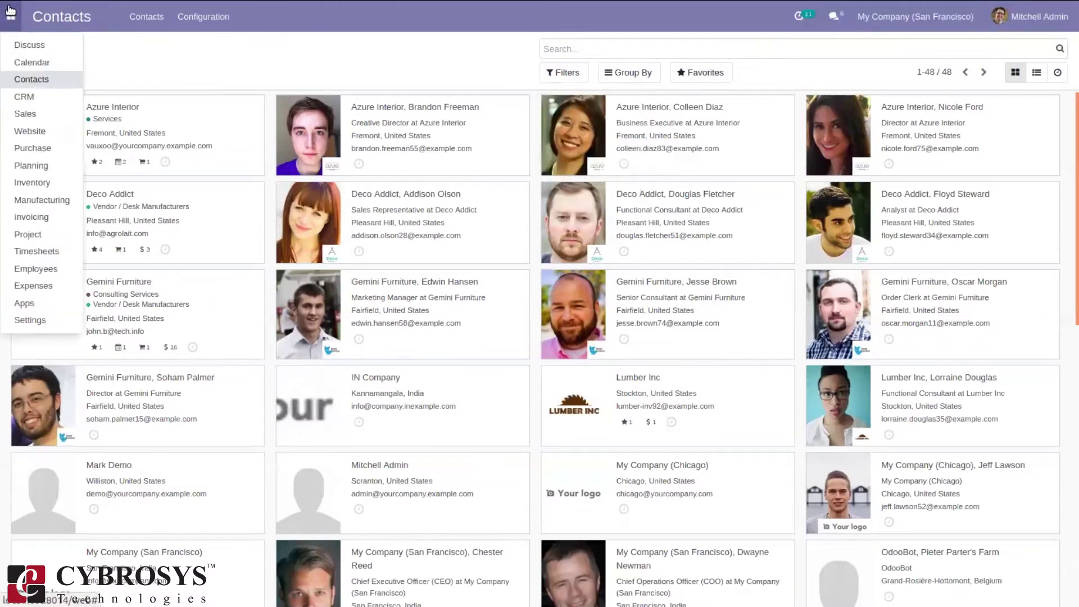
Go to Purchase > Orders > Vendors to reach the still-empty vendors list
left_click(42, 148)
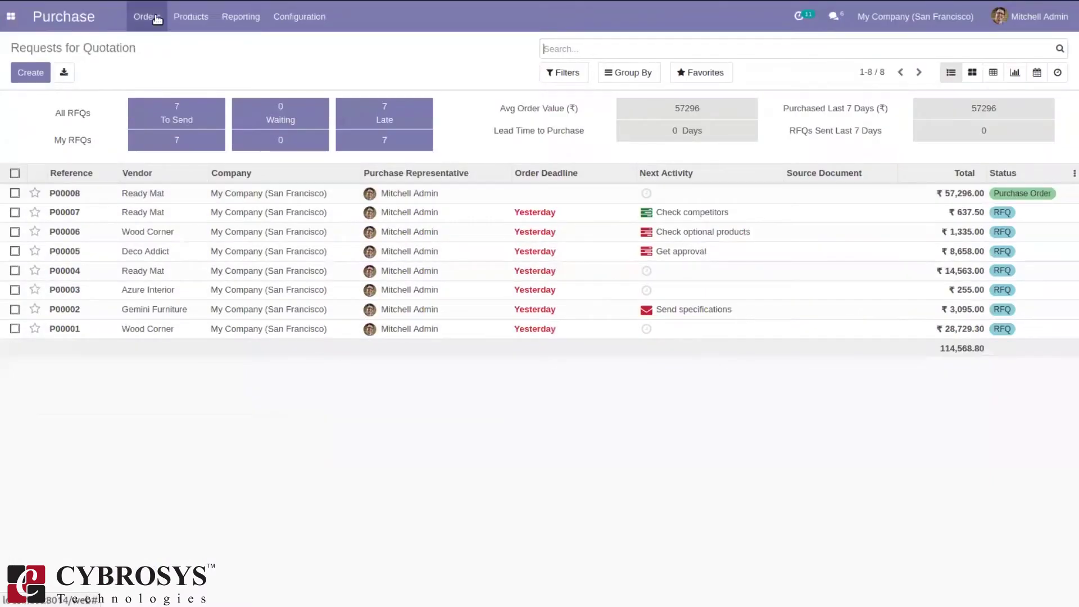
left_click(157, 19)
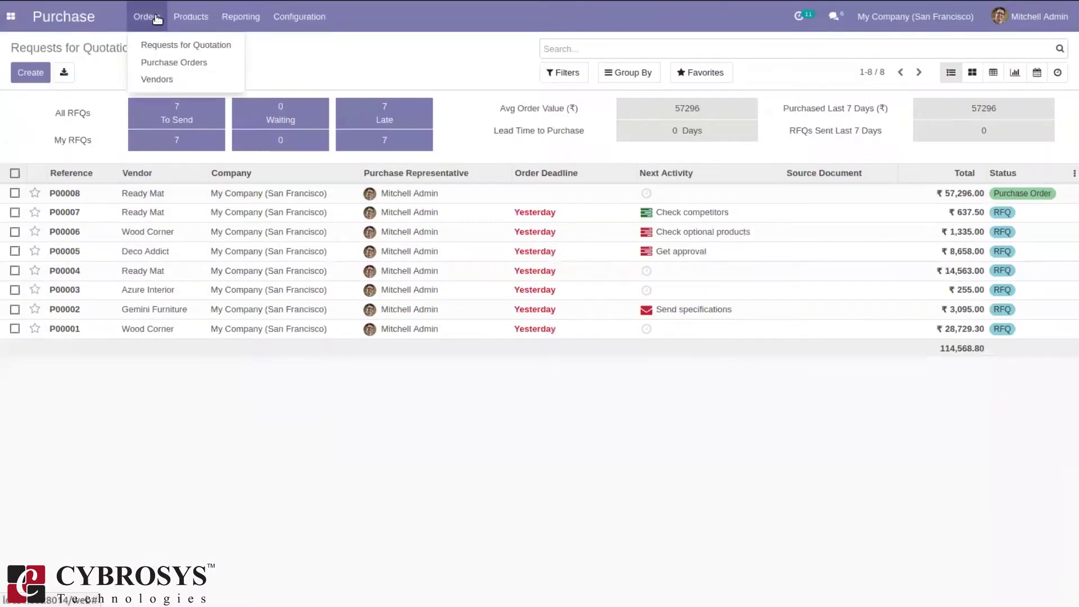
left_click(169, 82)
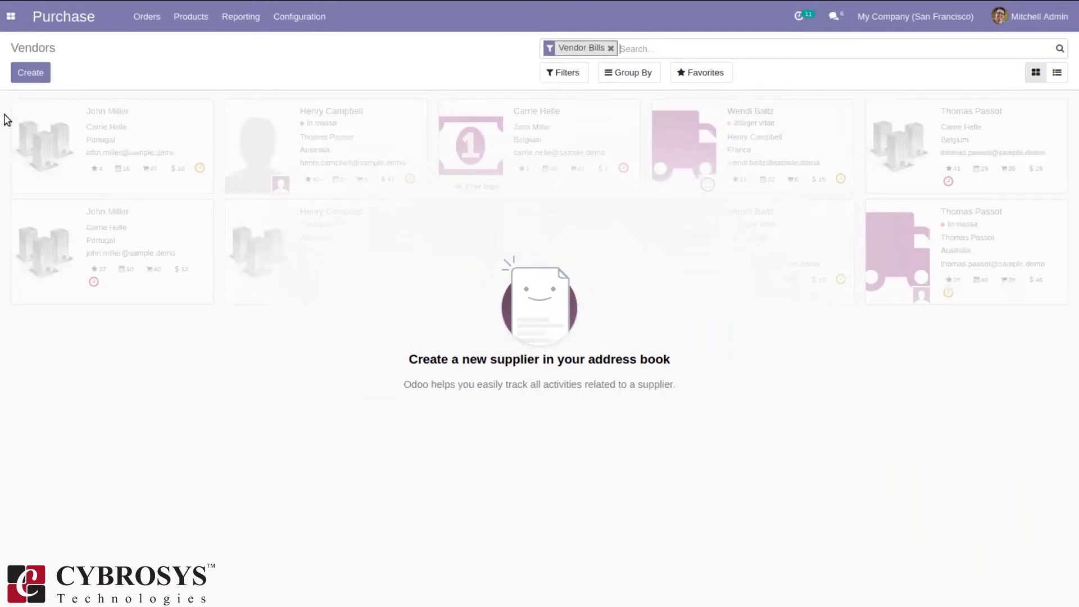
Create a new vendor named 'Amy' with street 'JS Street'
left_click(28, 73)
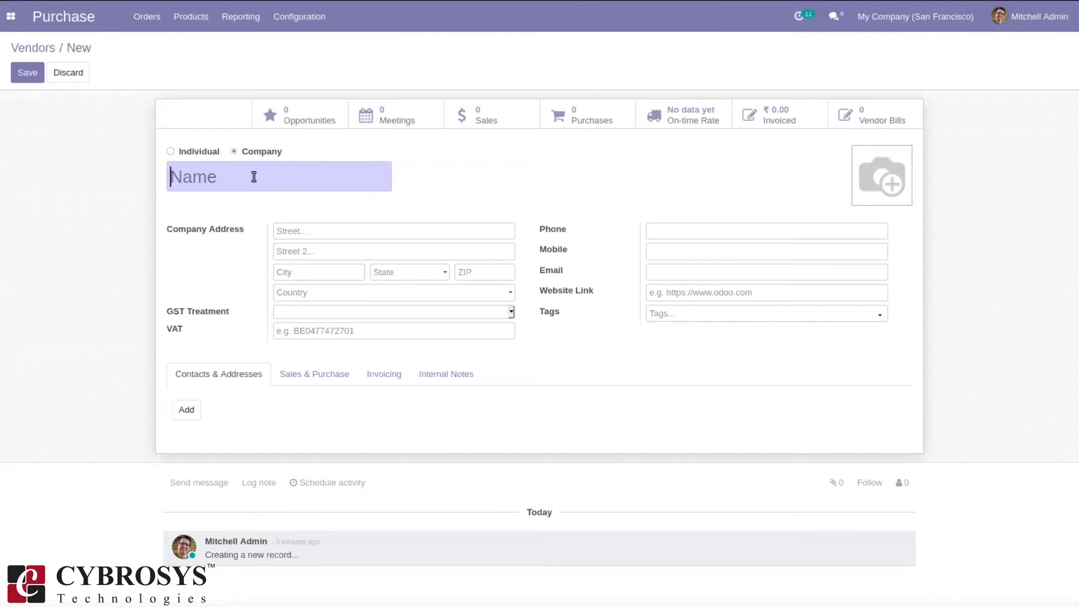
type("AMy")
key("BackSpace")
key("BackSpace")
type("my")
left_click(356, 233)
type("JS Street")
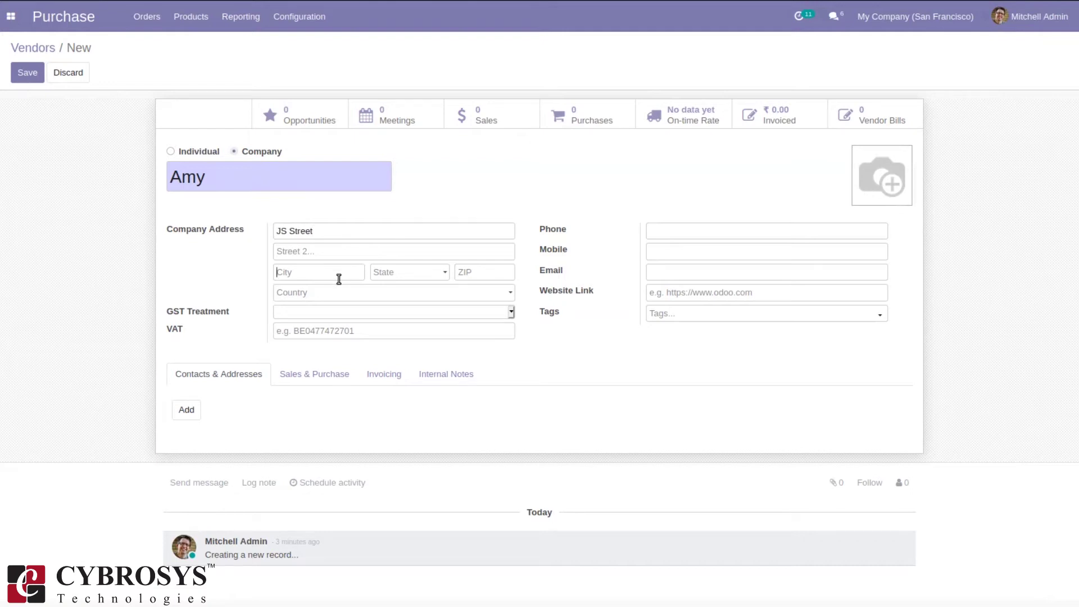
Set the vendor's state to Amazonas (PE) and tag it Employees
left_click(432, 273)
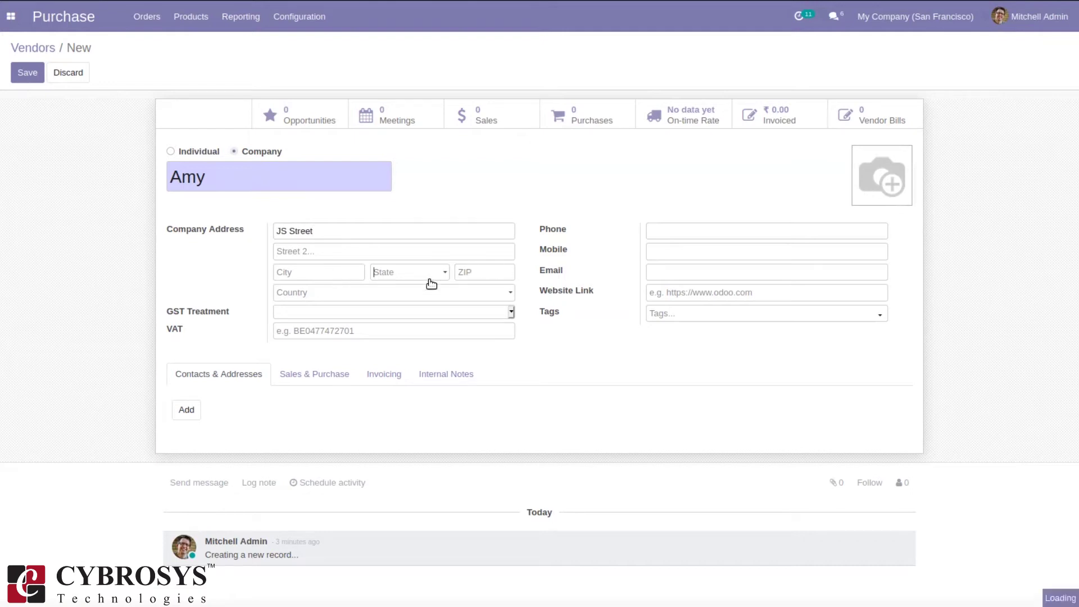
left_click(414, 328)
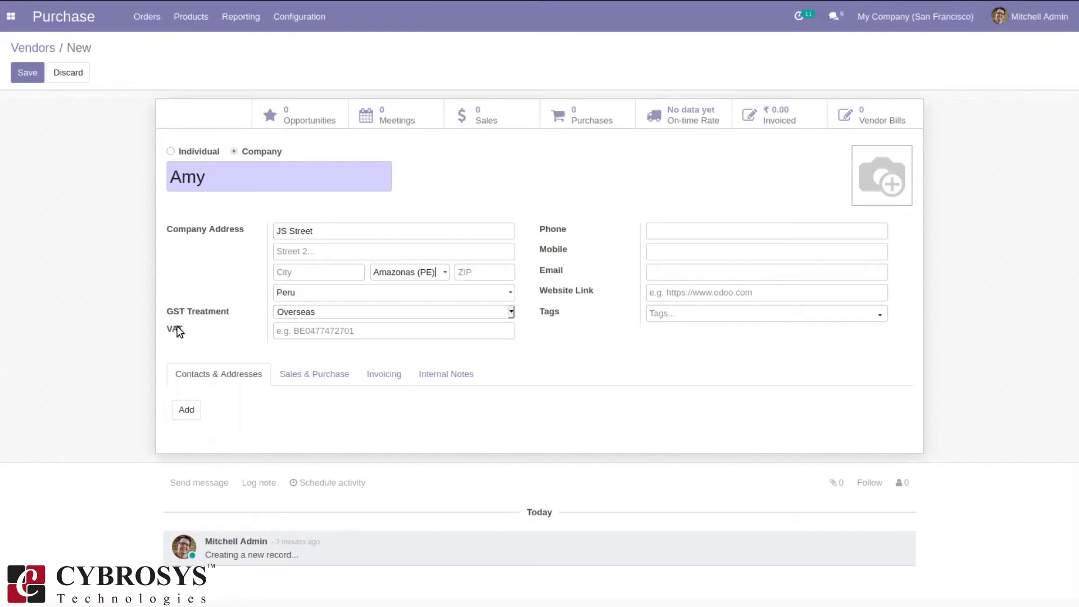
mouse_move(178, 331)
left_click(702, 316)
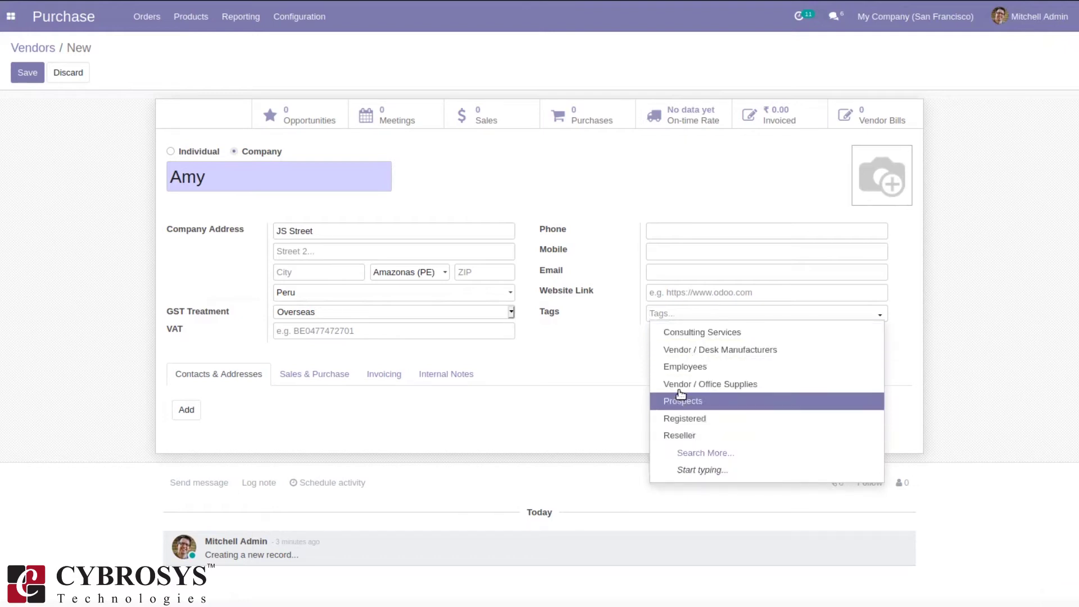
left_click(681, 366)
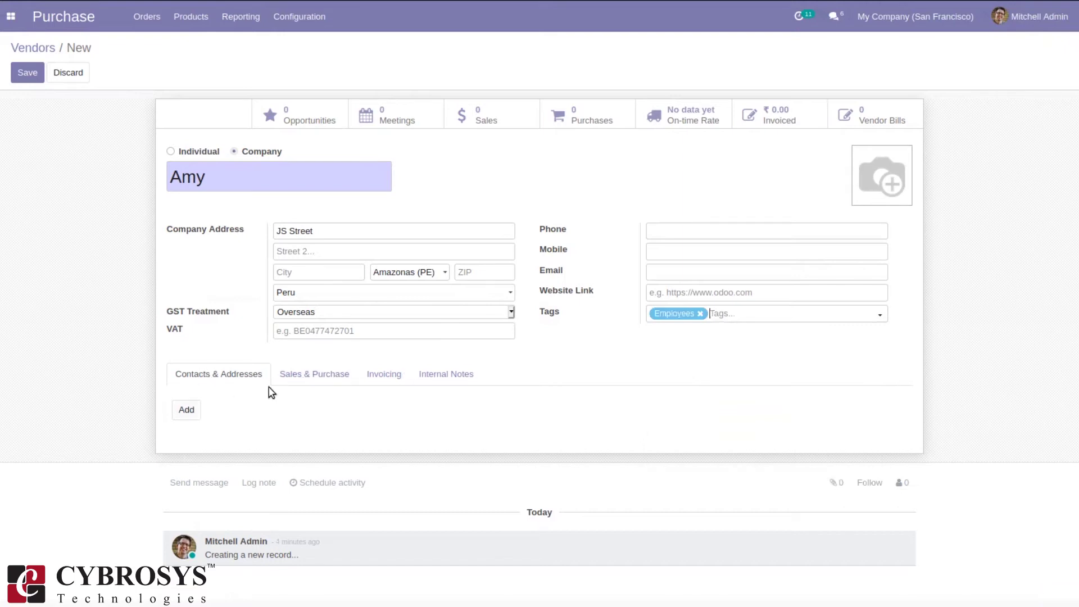
Add contact 'Amy' as a Private Address under Contacts & Addresses and save it
left_click(187, 411)
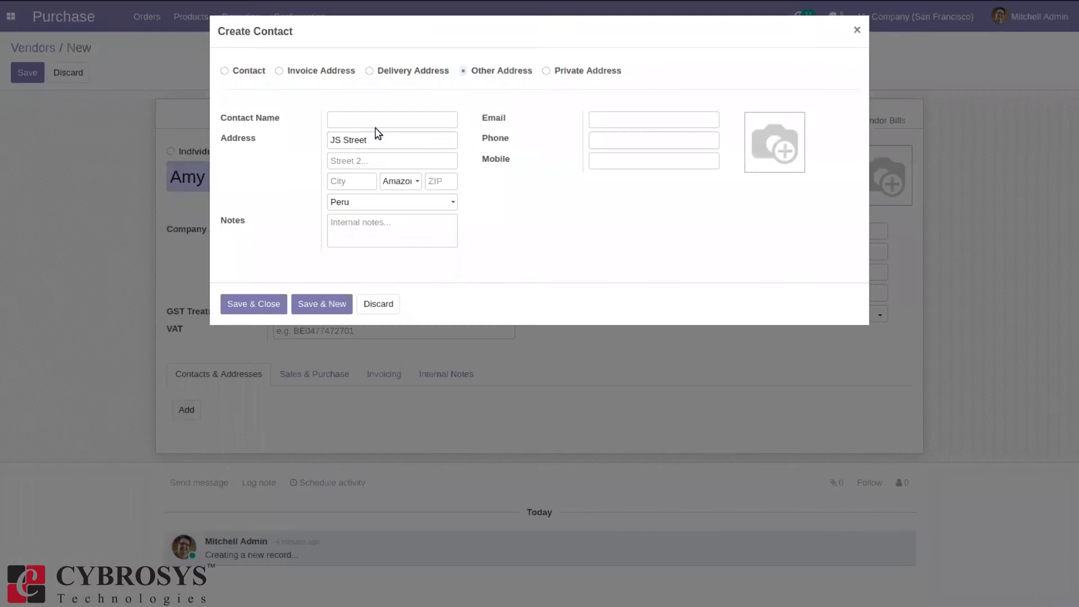
type("Amy")
left_click(259, 70)
left_click(331, 72)
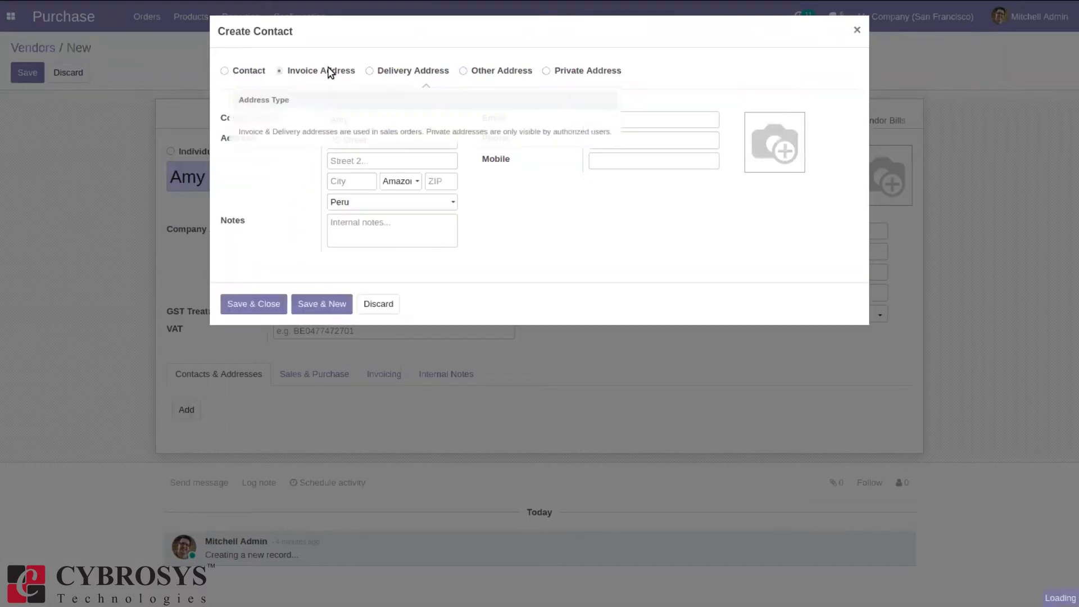
left_click(408, 75)
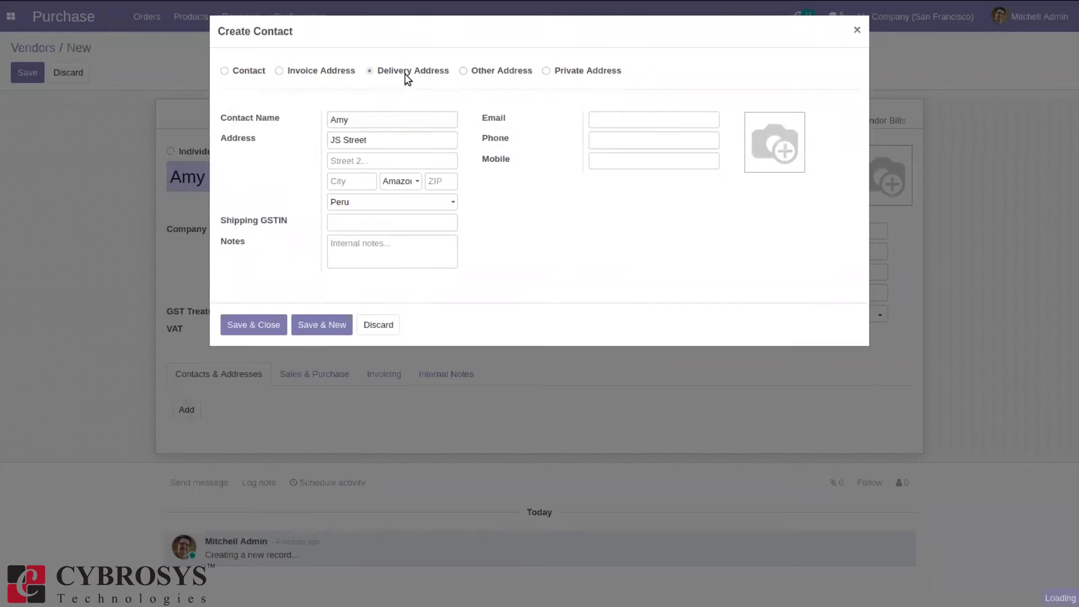
left_click(517, 76)
left_click(591, 74)
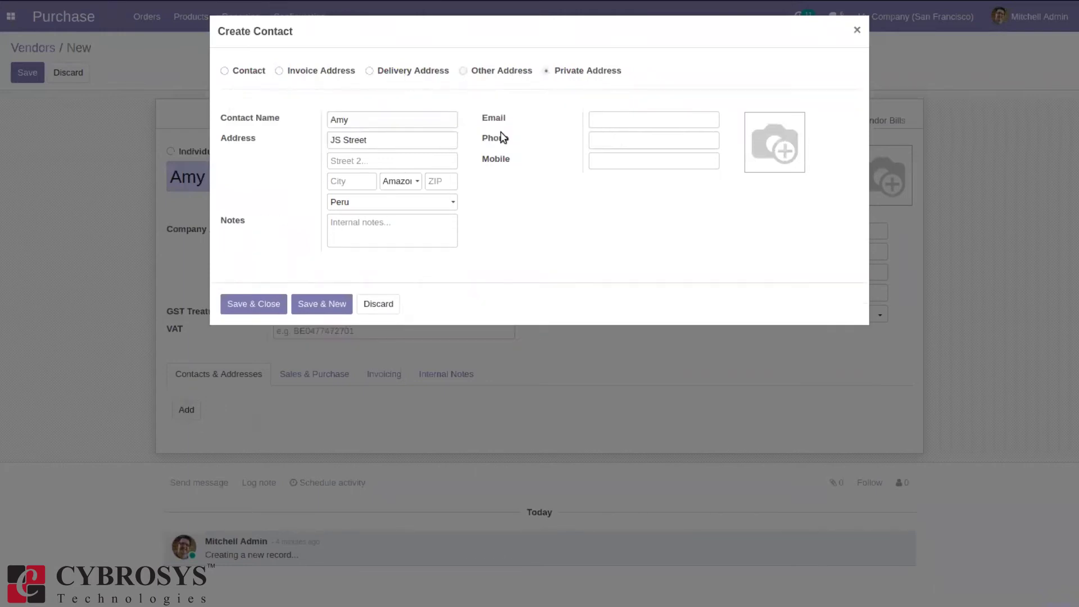
left_click(260, 305)
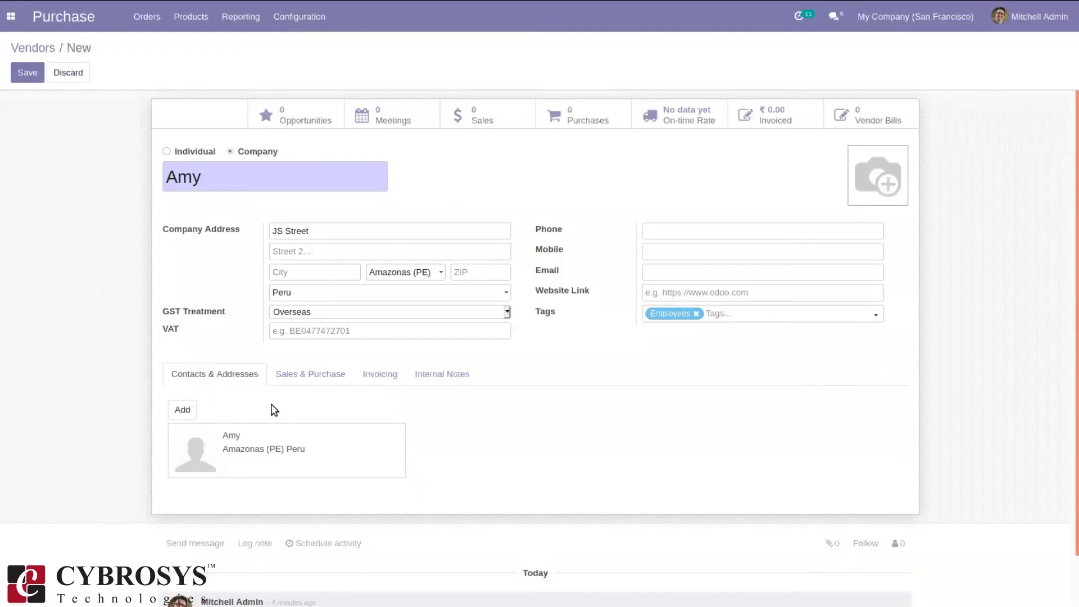
Choose Inter State as the fiscal position on the Sales & Purchase tab
left_click(291, 380)
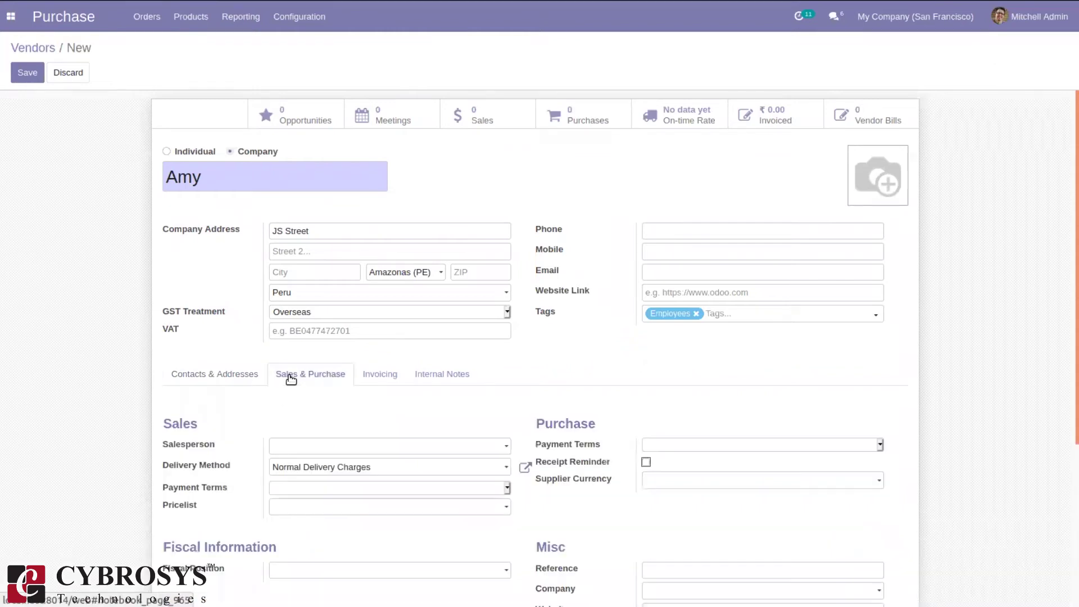
left_click_drag(1070, 238, 1069, 411)
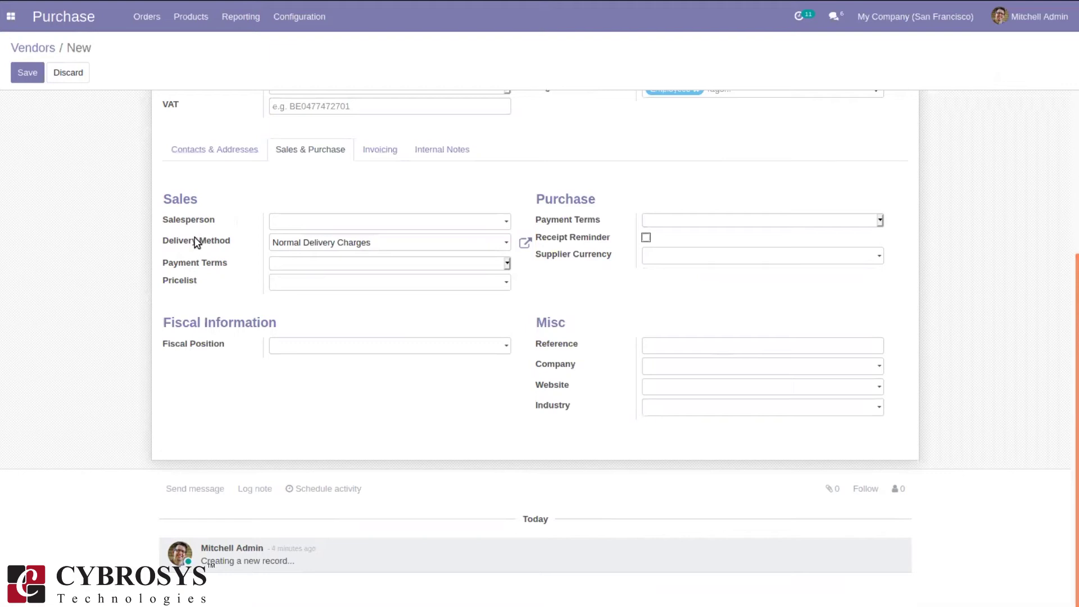
mouse_move(196, 242)
mouse_move(571, 240)
left_click(307, 351)
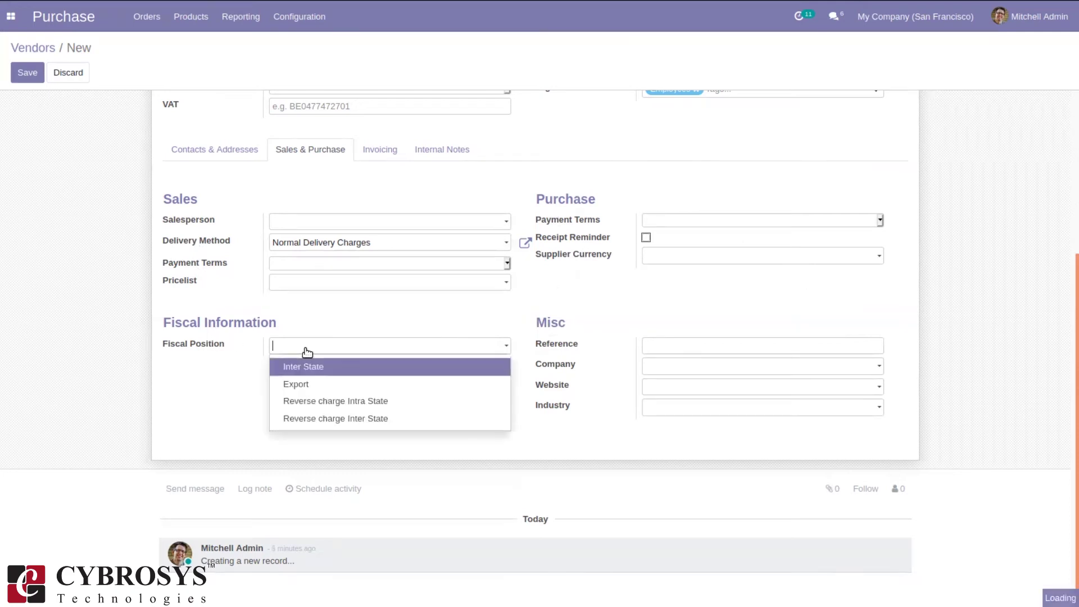
left_click(329, 372)
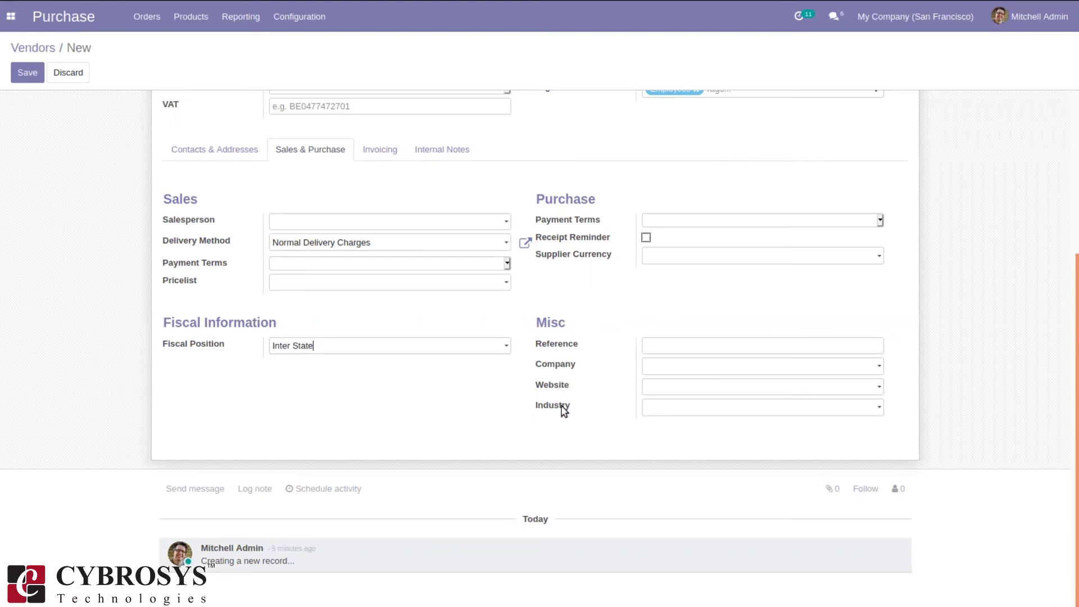
scroll(1067, 168, "up", 4)
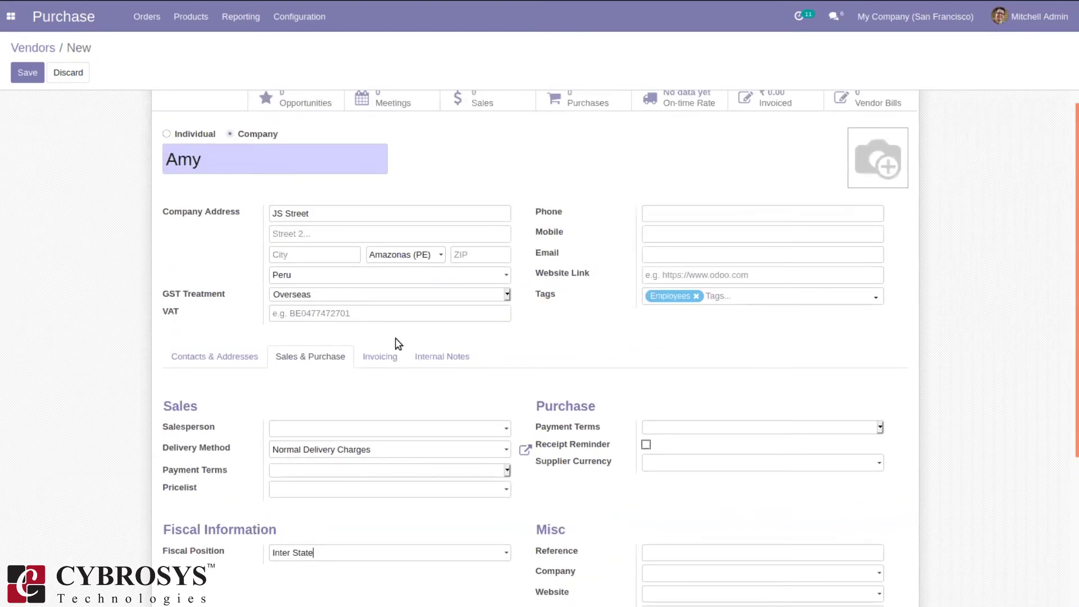
Show the Invoicing section with its empty bank accounts table
left_click(392, 357)
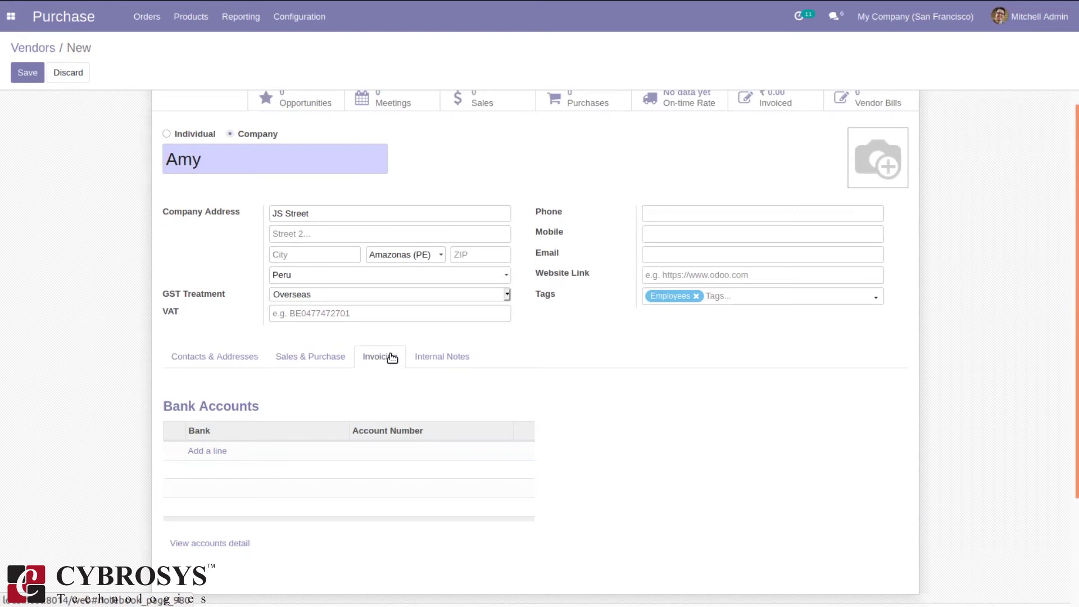
Show Internal Notes and leave the Sales Order warning on No Message
left_click(444, 356)
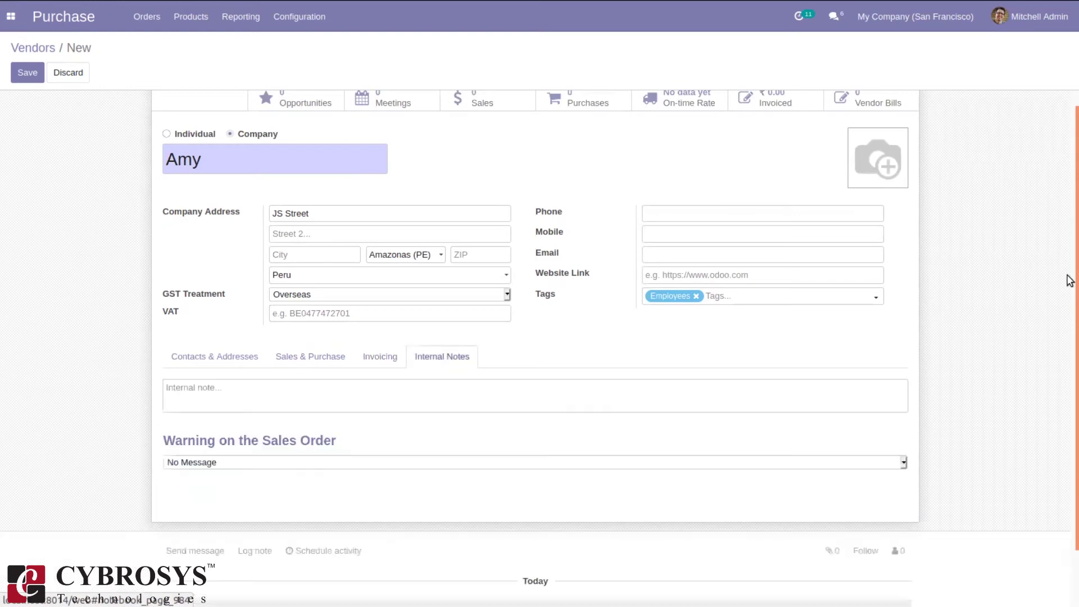
left_click_drag(1069, 285, 1070, 367)
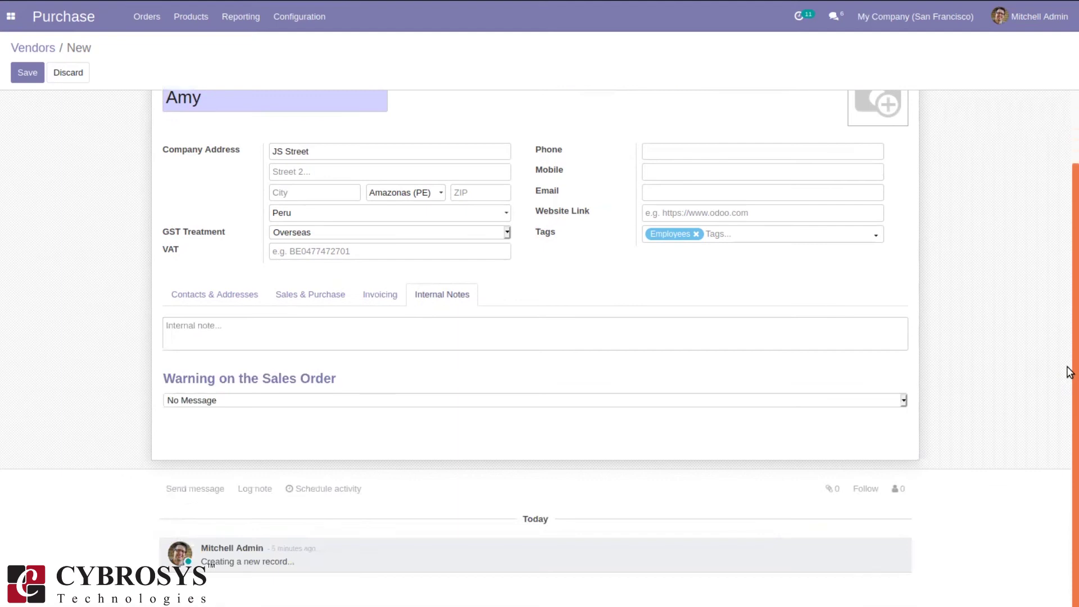
mouse_move(264, 405)
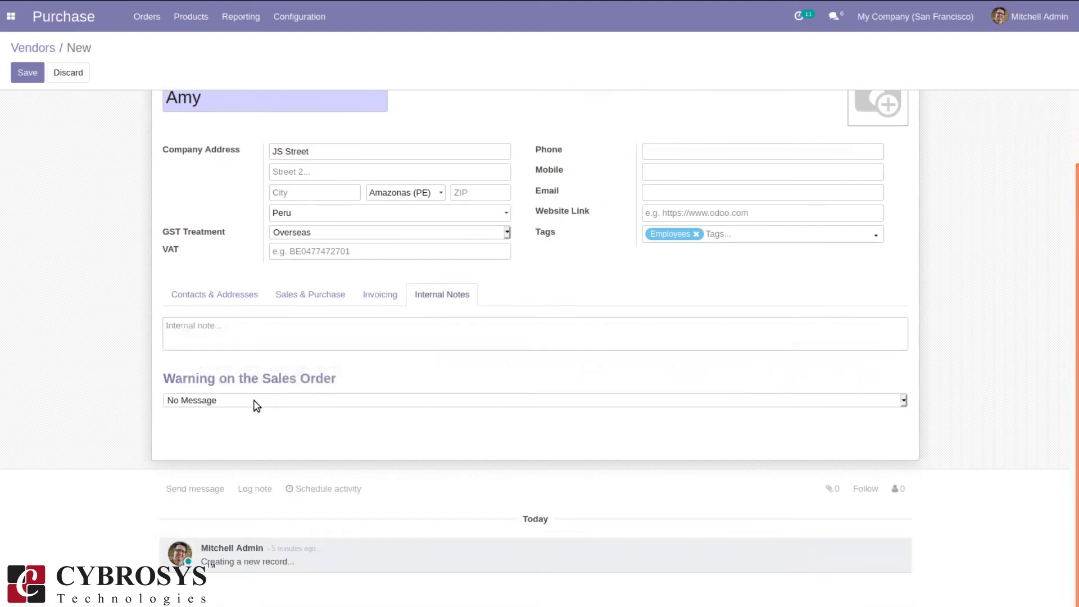
left_click(256, 400)
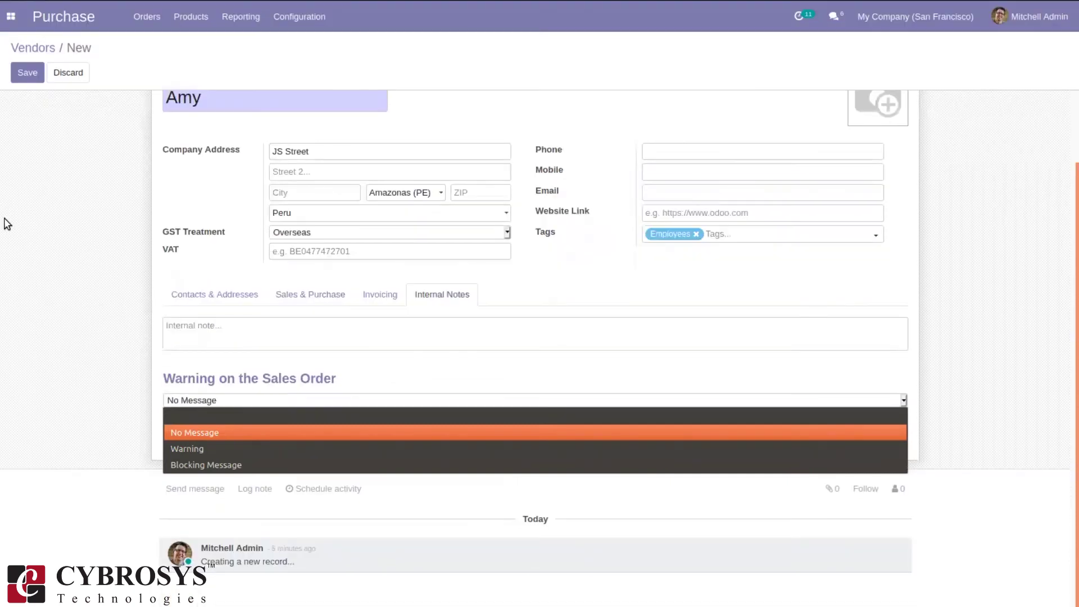
left_click(29, 79)
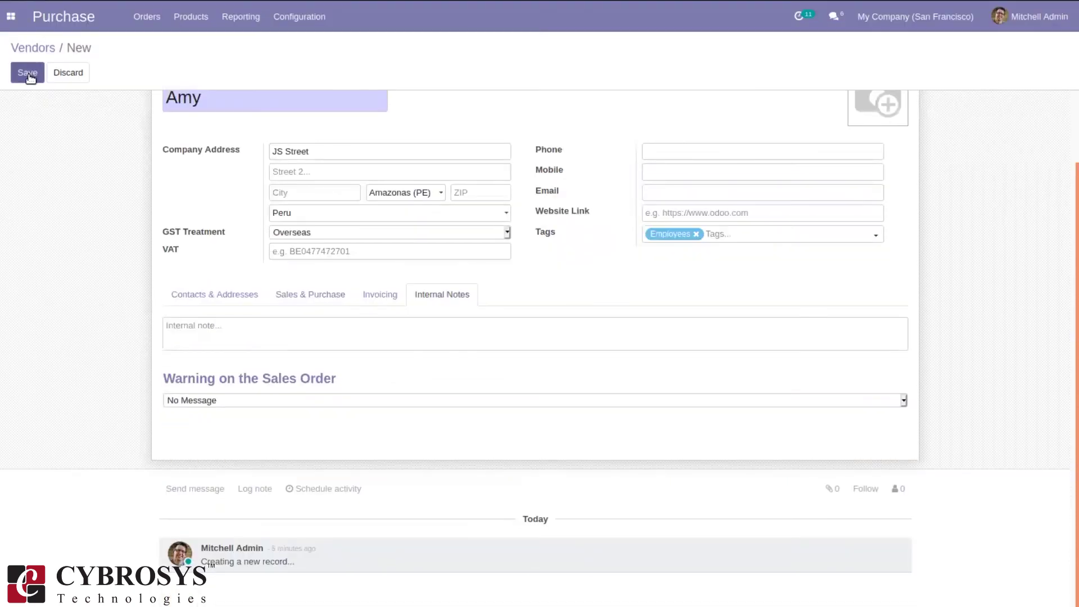
Save vendor Amy, check its On-time Rate analysis, and return to the record
left_click(29, 79)
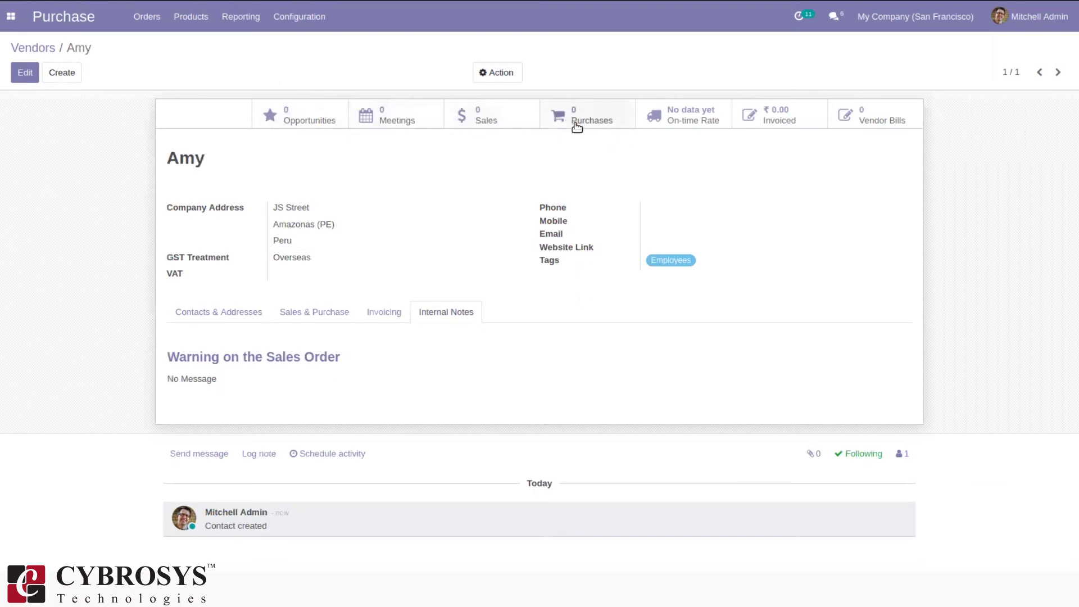
left_click(697, 115)
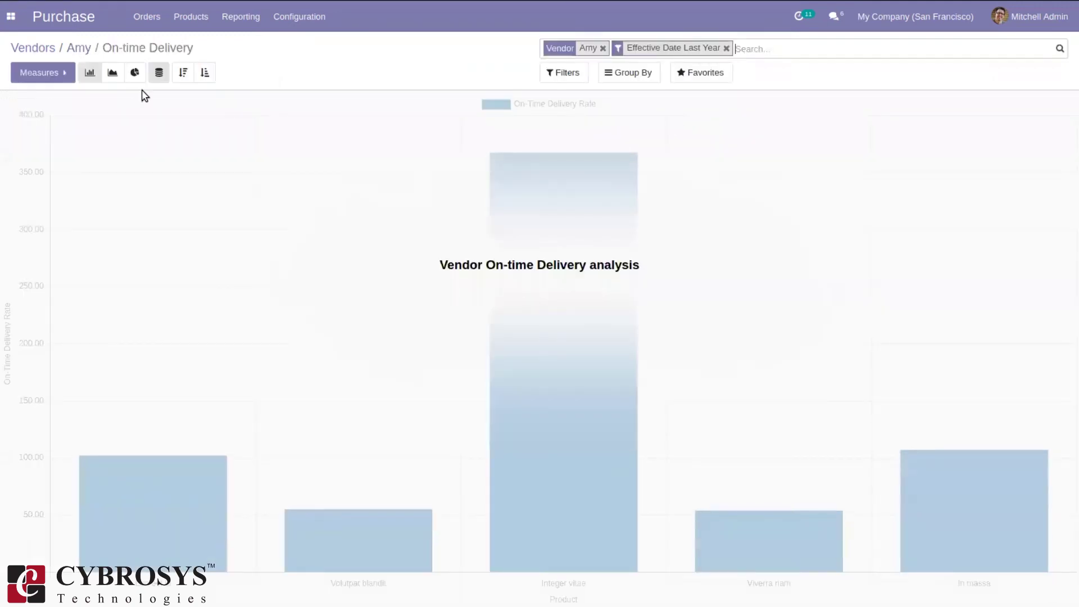
left_click(75, 52)
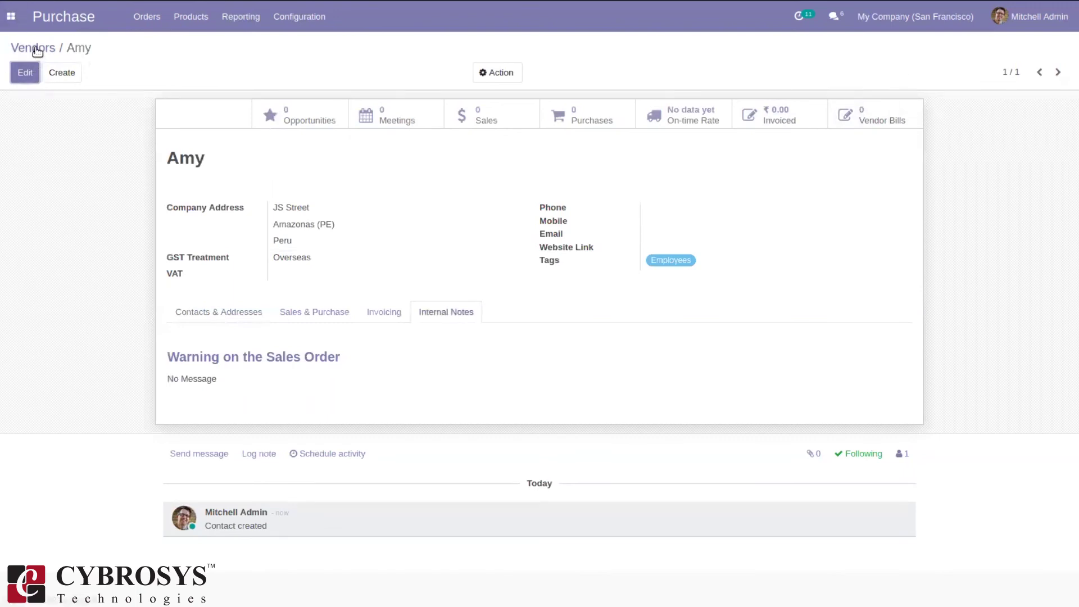
Schedule a To Do activity due 01/20/2021 on Amy from the Vendors view
left_click(36, 49)
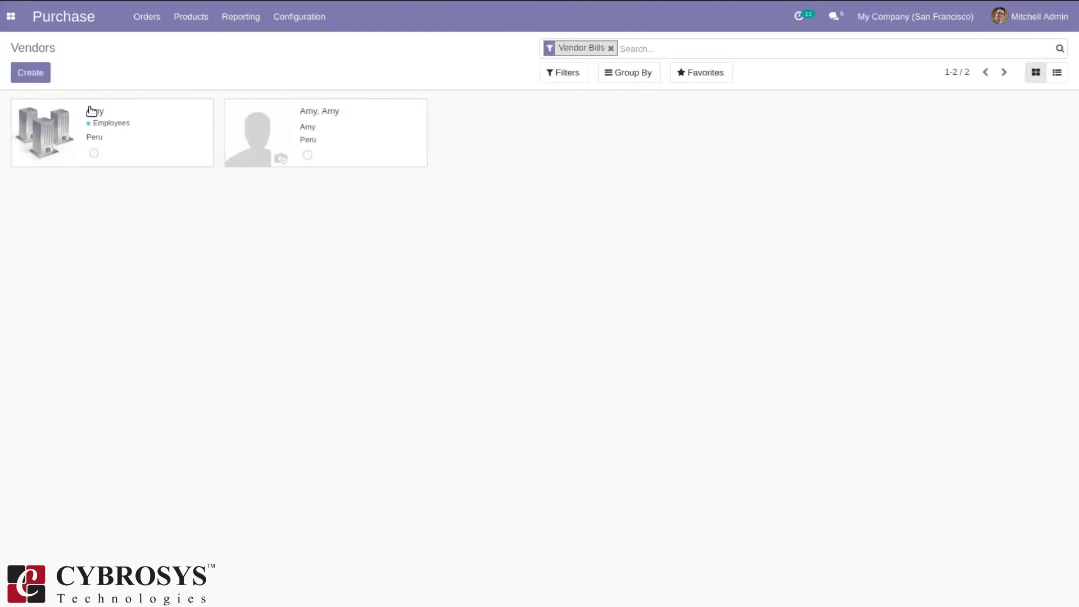
left_click(95, 155)
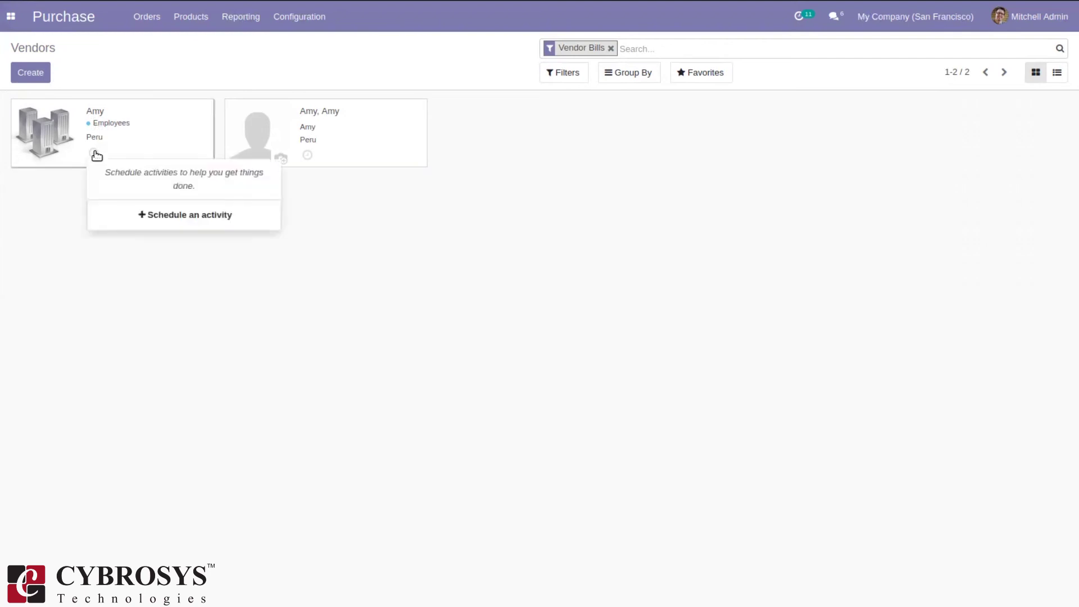
left_click(201, 228)
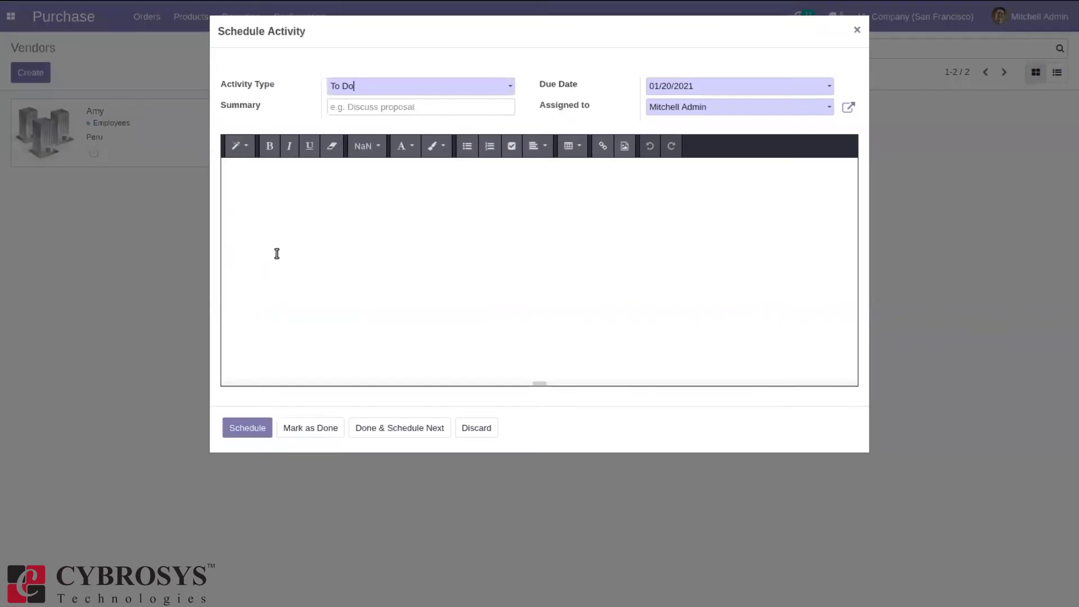
left_click(242, 434)
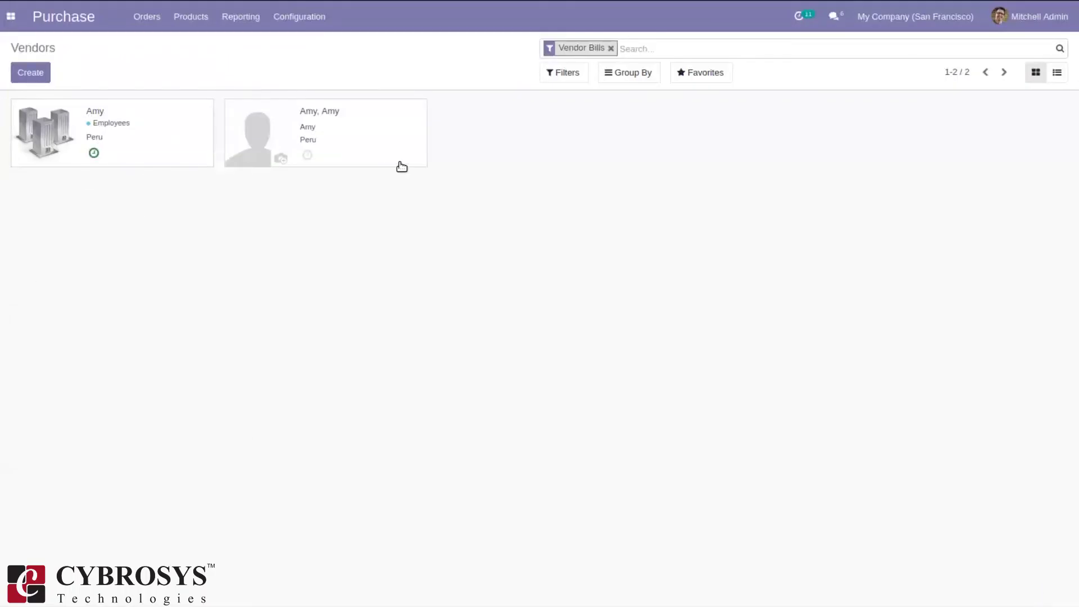
left_click(1057, 73)
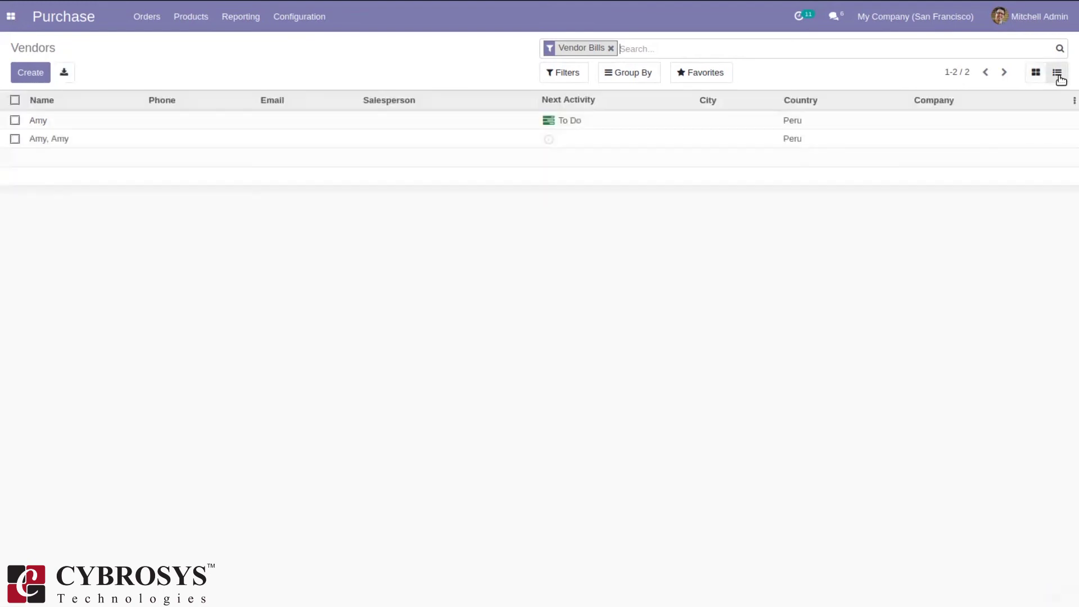
left_click(641, 72)
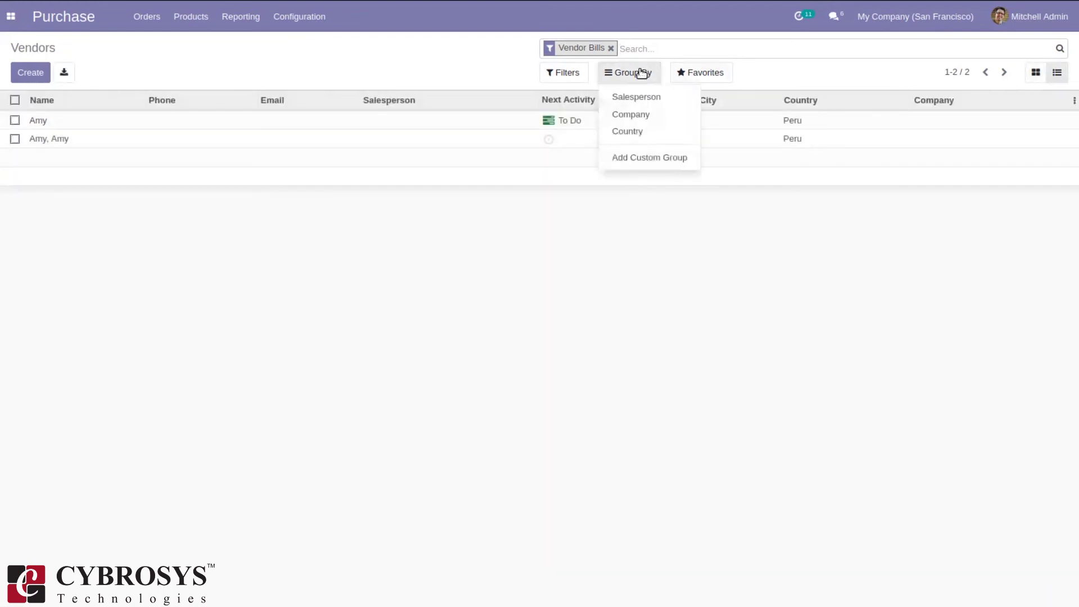
left_click(645, 101)
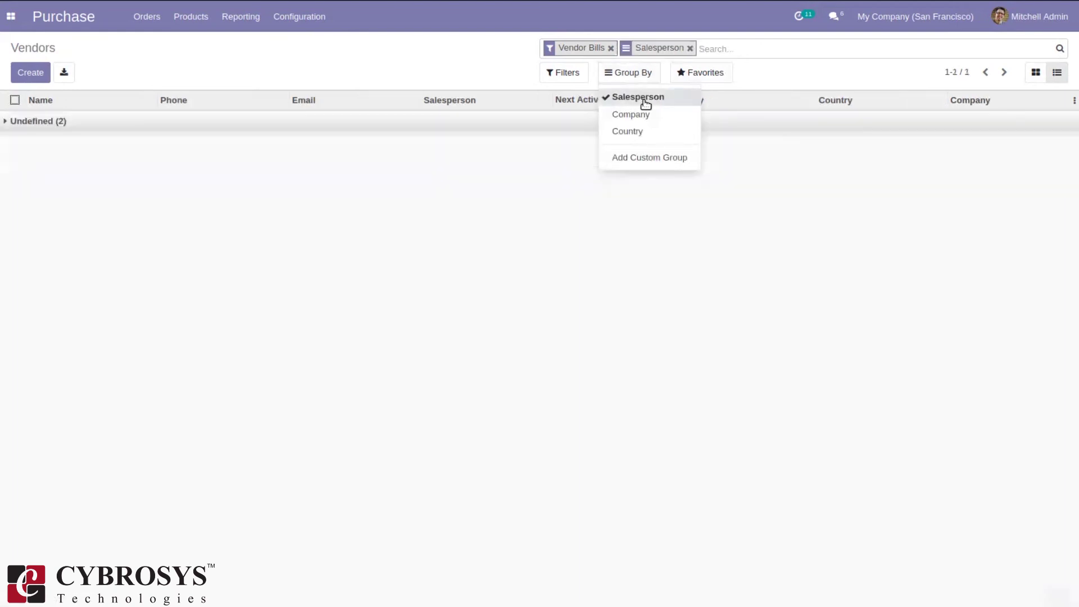
left_click(646, 104)
left_click(644, 115)
left_click(644, 115)
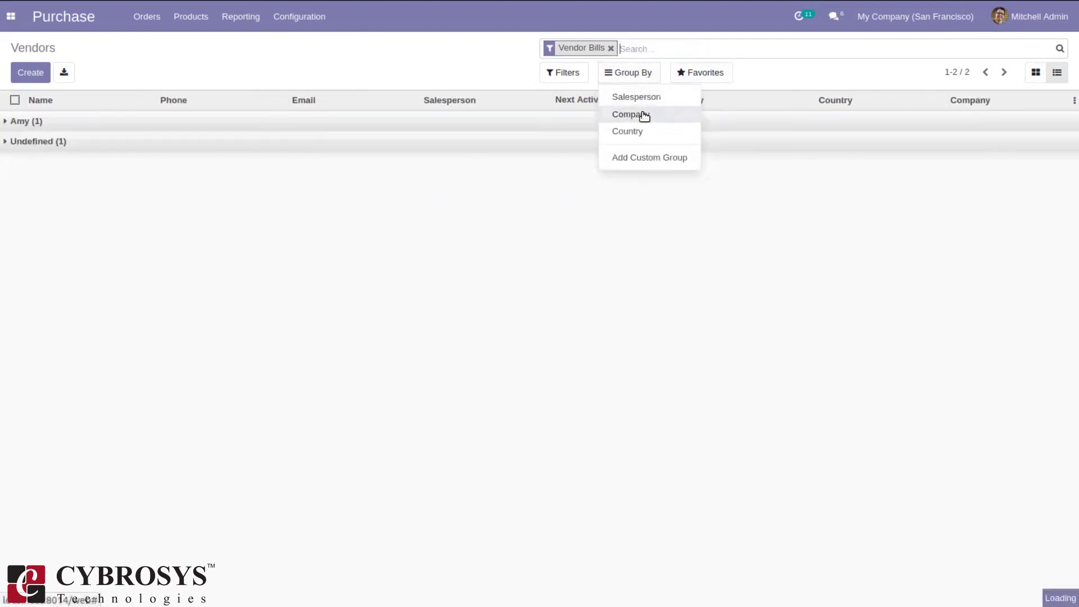
left_click(636, 135)
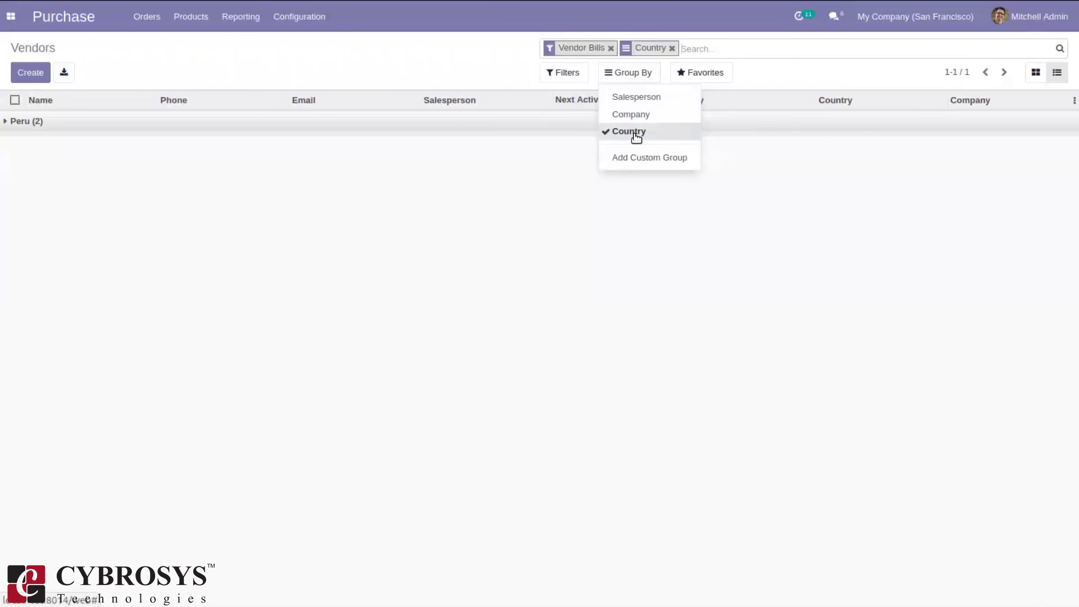
left_click(636, 135)
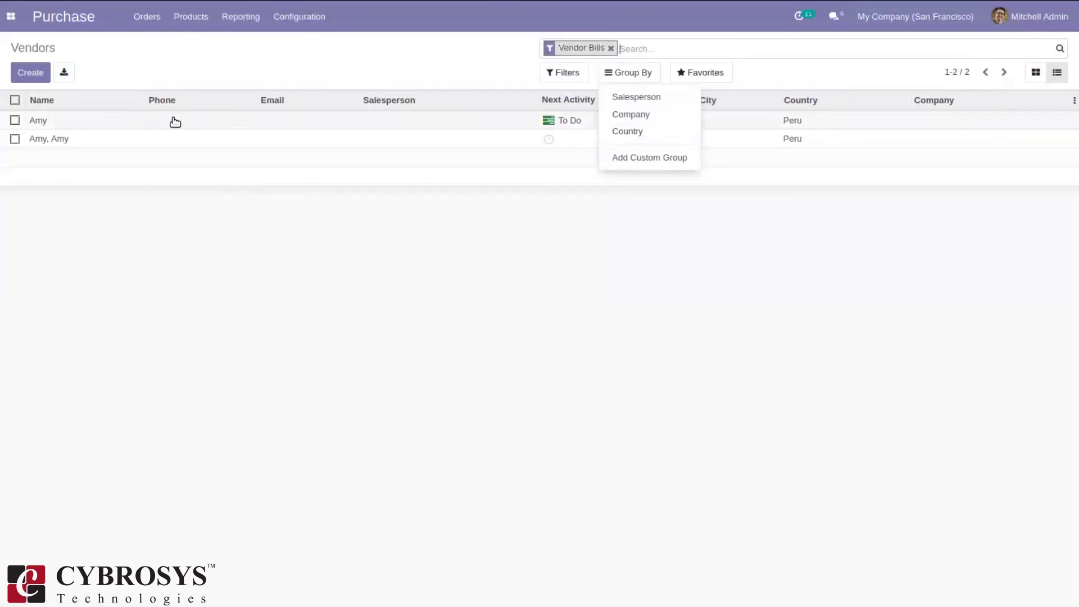
left_click(331, 74)
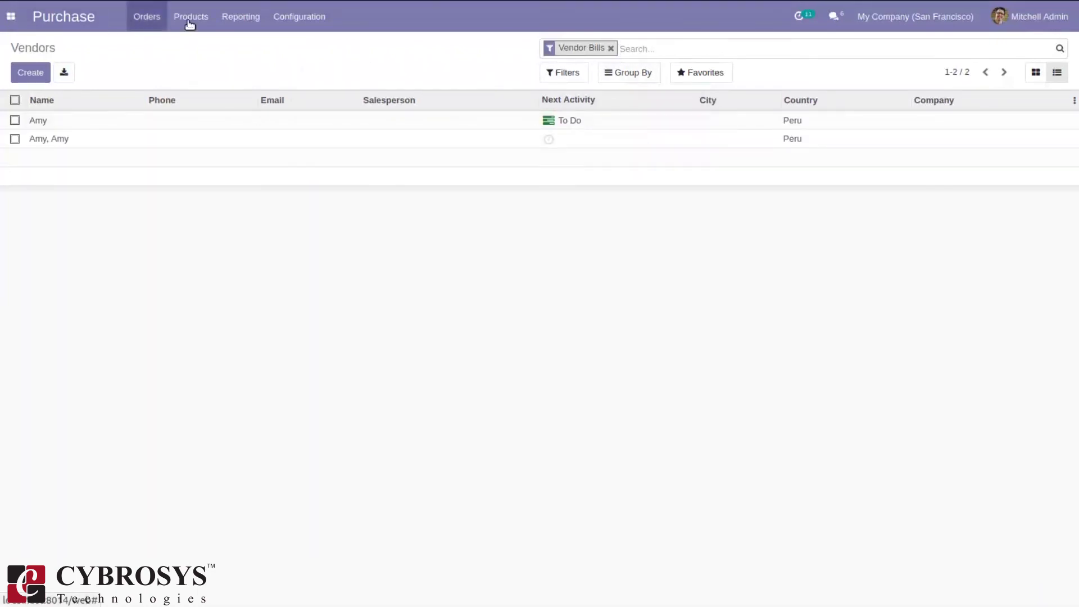
Start a new RFQ with Amy as vendor, then discard it back to Purchase Orders
left_click(190, 20)
left_click(147, 20)
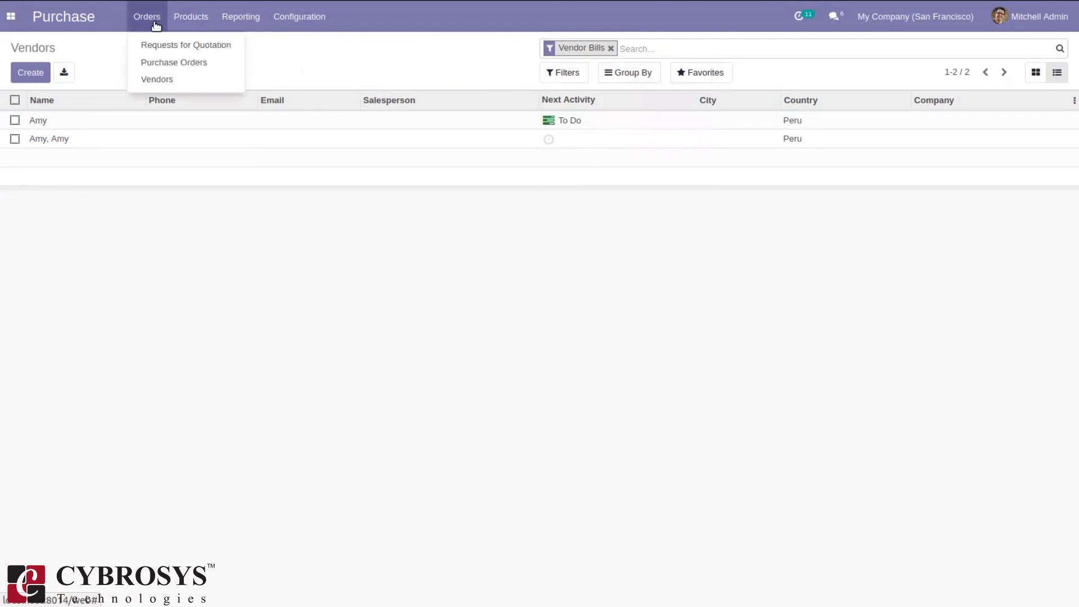
left_click(150, 62)
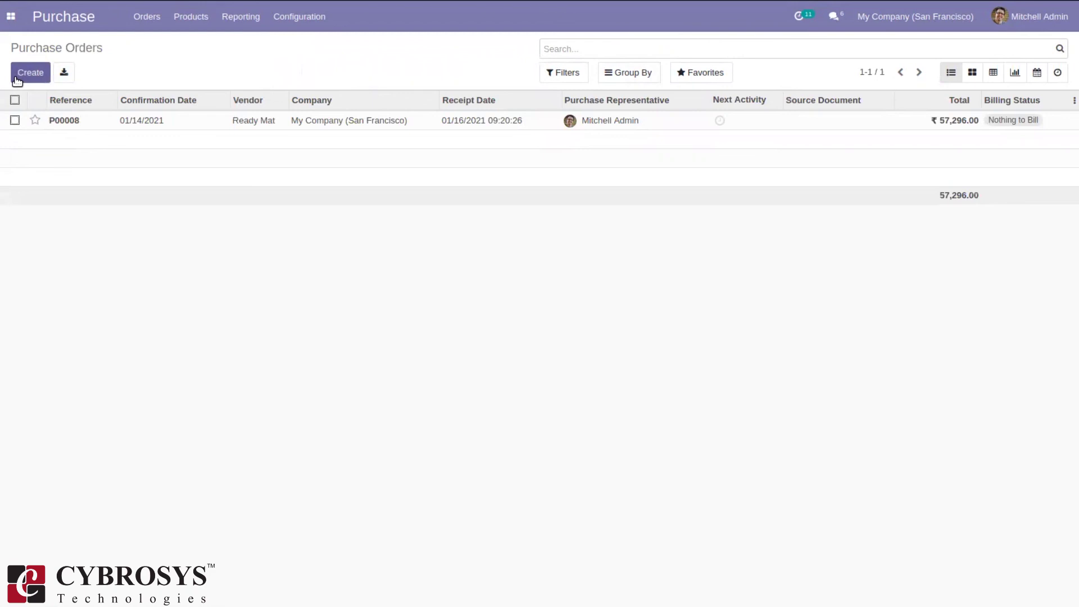
left_click(29, 73)
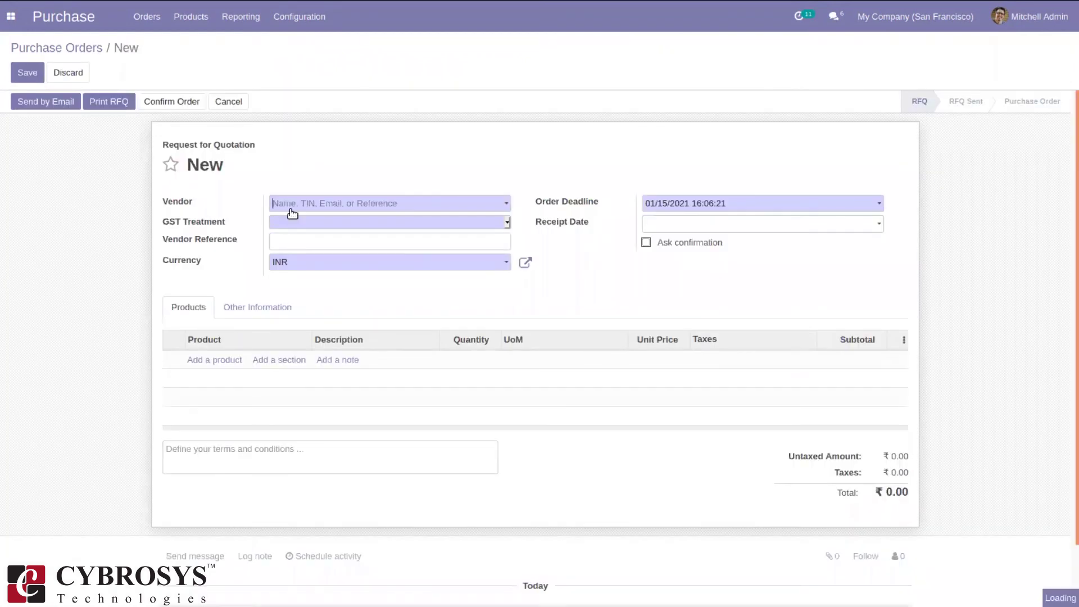
left_click(292, 208)
left_click(317, 228)
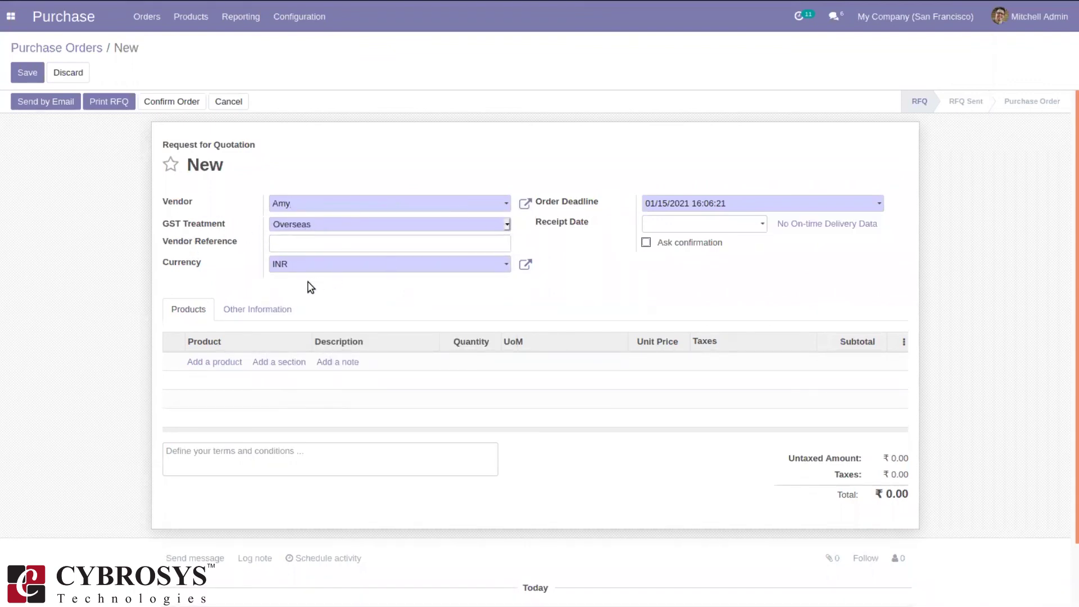
left_click(77, 47)
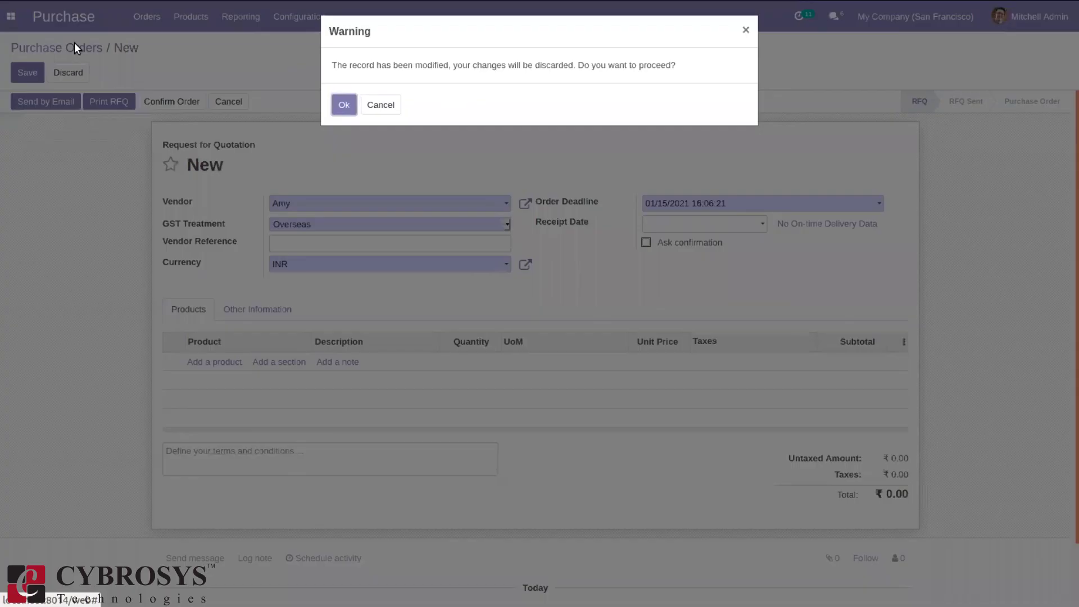
left_click(335, 104)
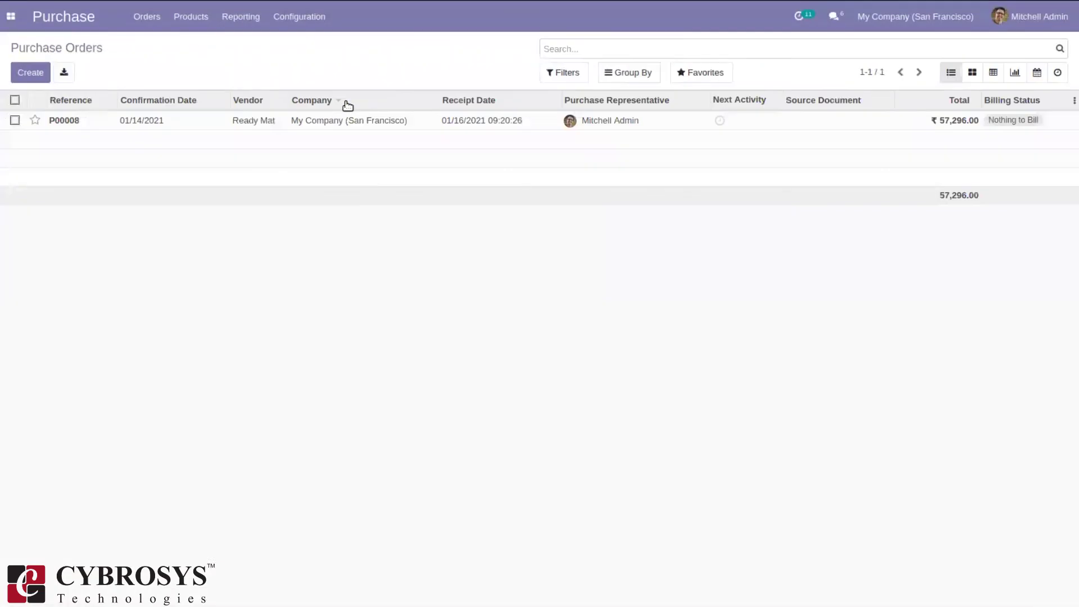